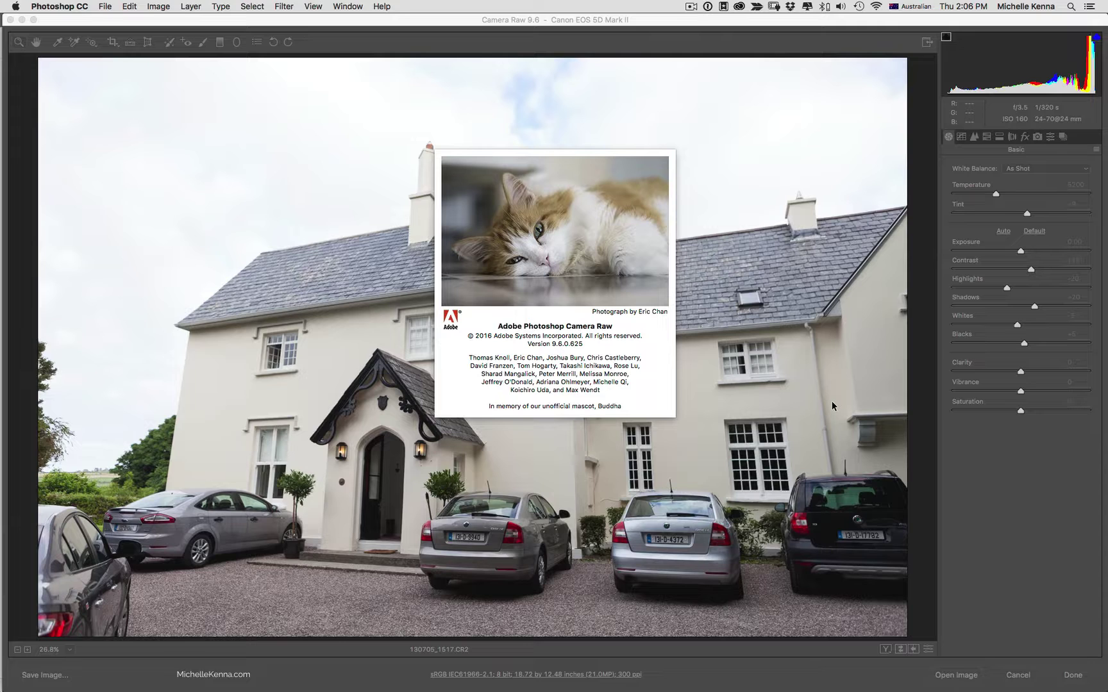
Step: Compare the photo with and without chromatic aberration removal and lens profile corrections, leaving both enabled
click(831, 400)
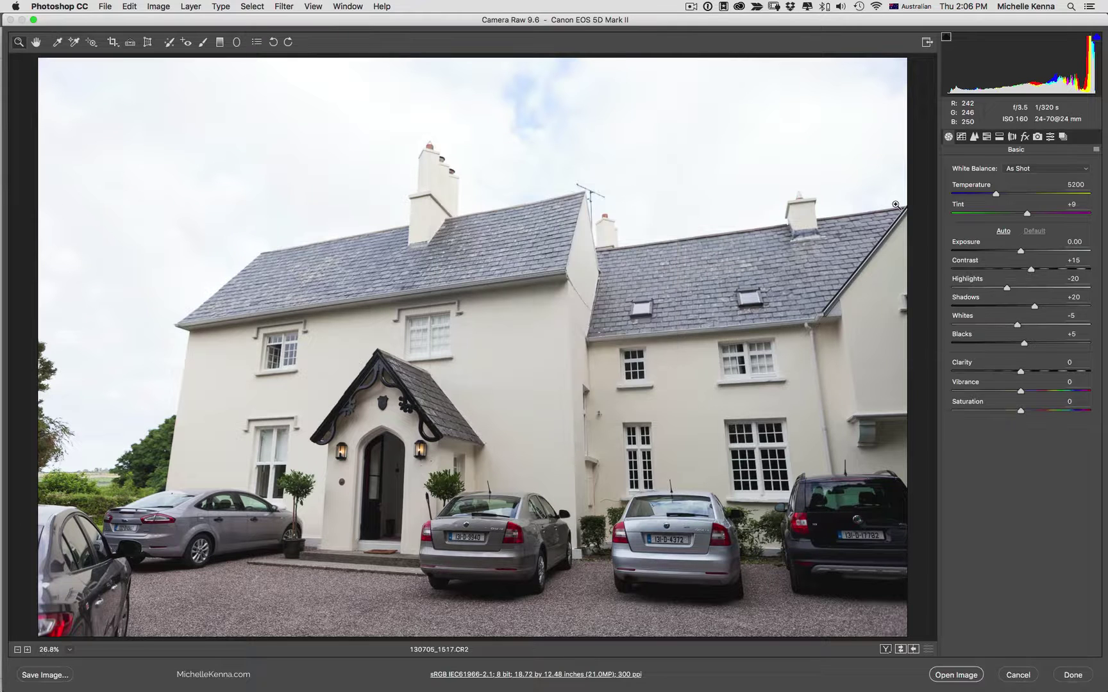
click(1012, 136)
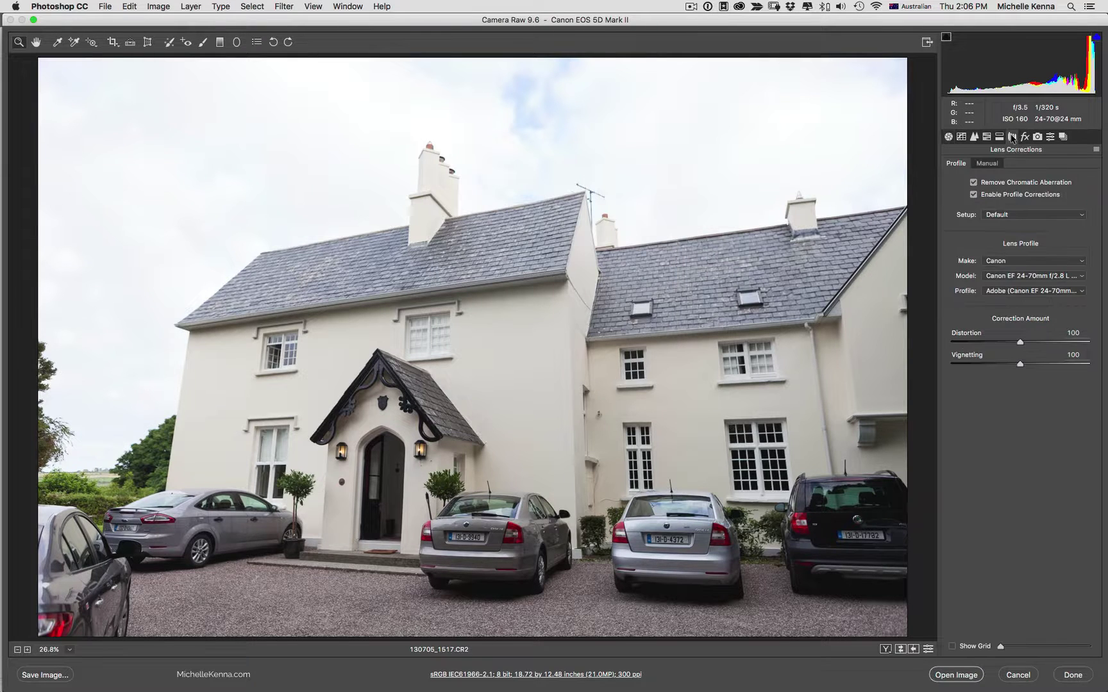
click(1006, 183)
click(1007, 194)
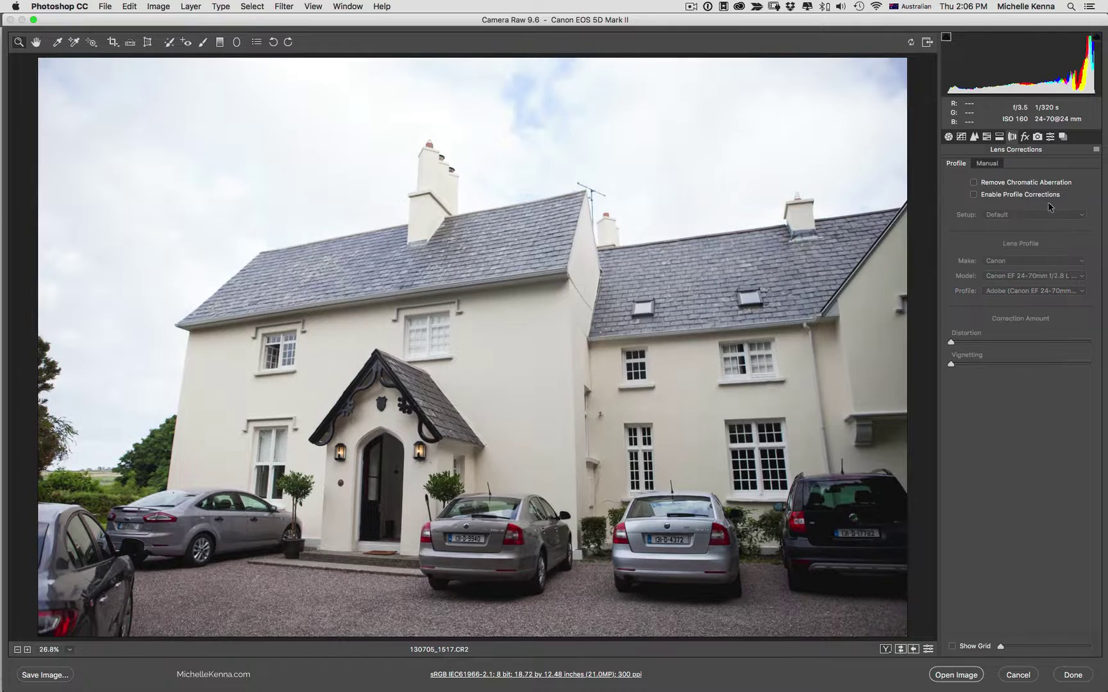
click(1007, 183)
click(995, 193)
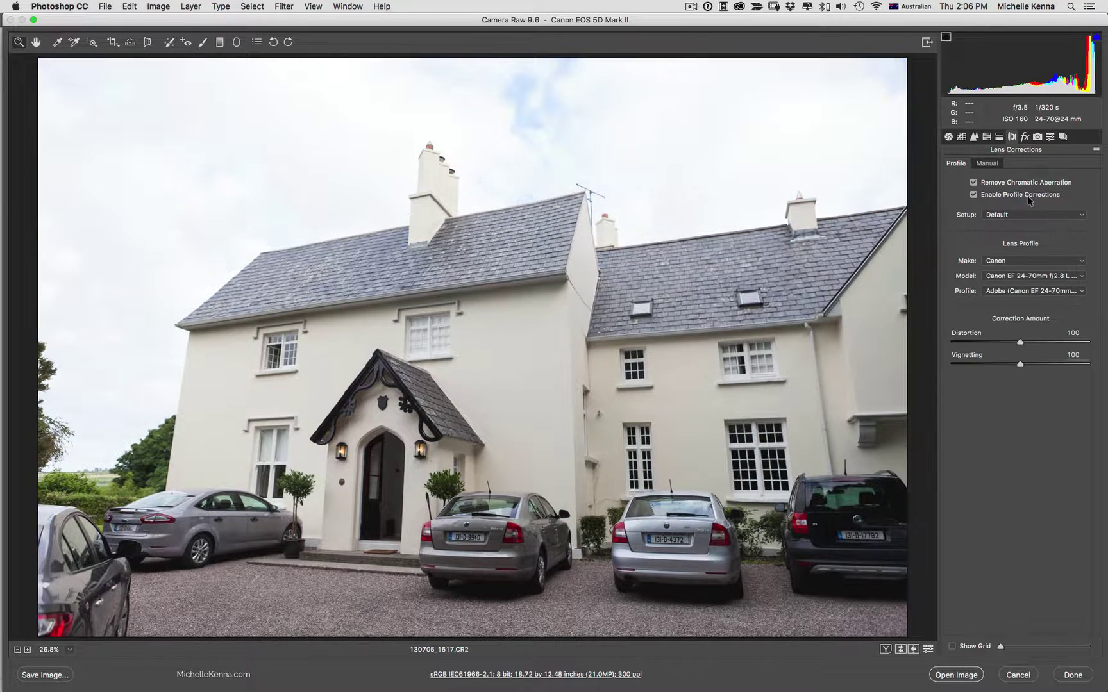
click(1026, 195)
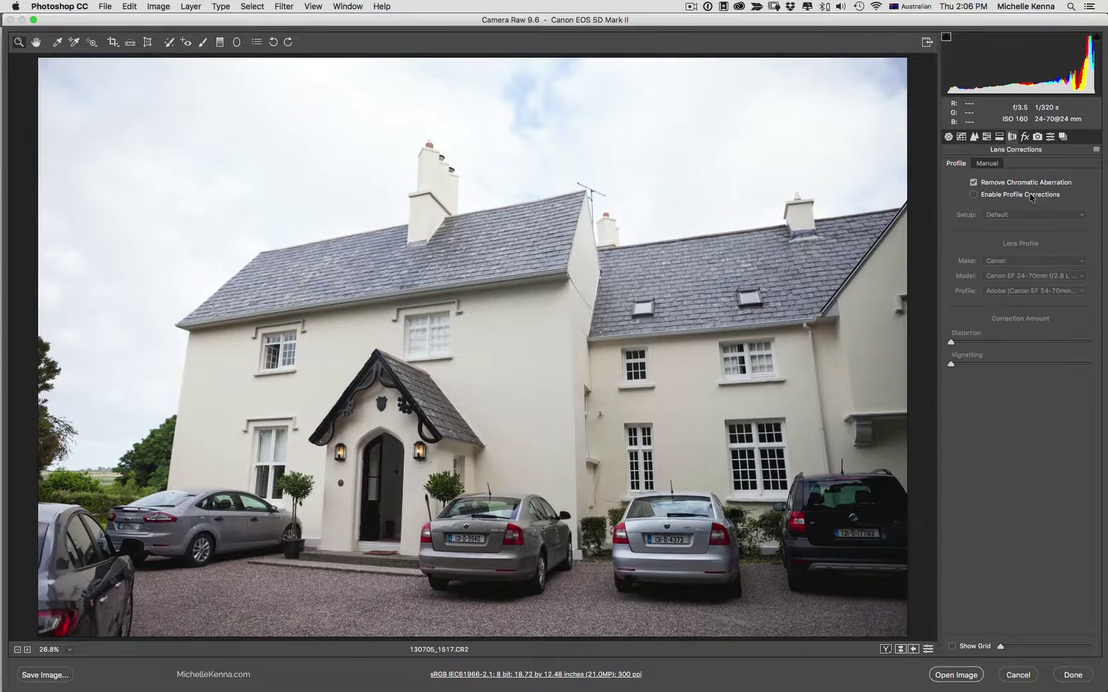
click(1022, 195)
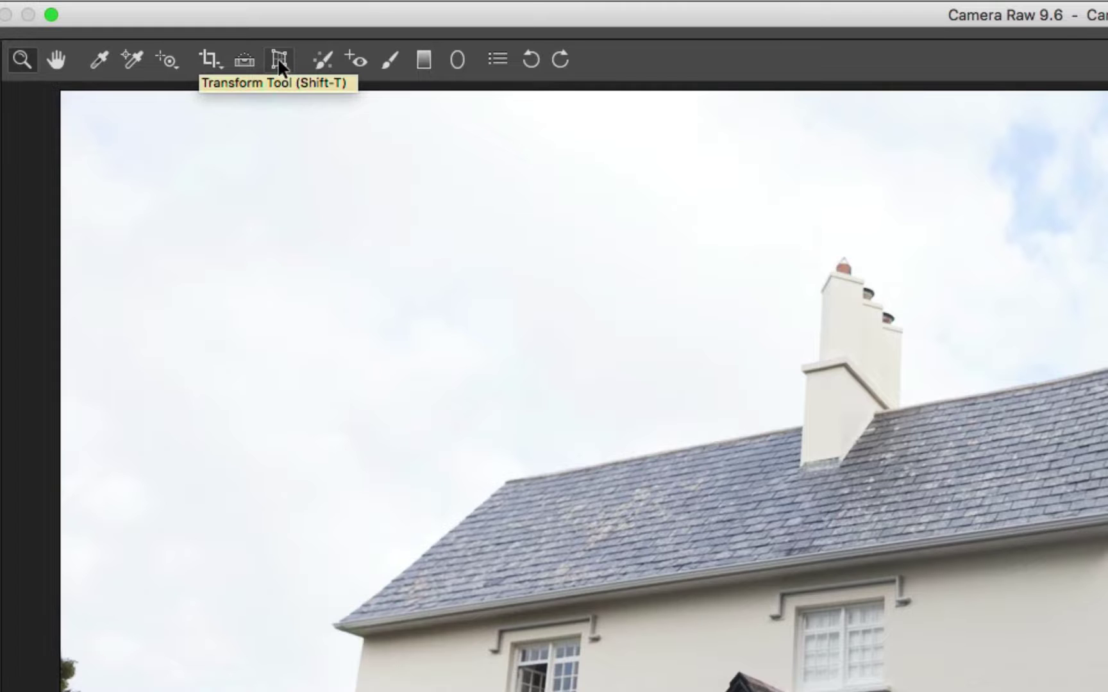
Step: Try the automatic Upright corrections with the Transform tool, and switch Upright to Guided mode
click(279, 61)
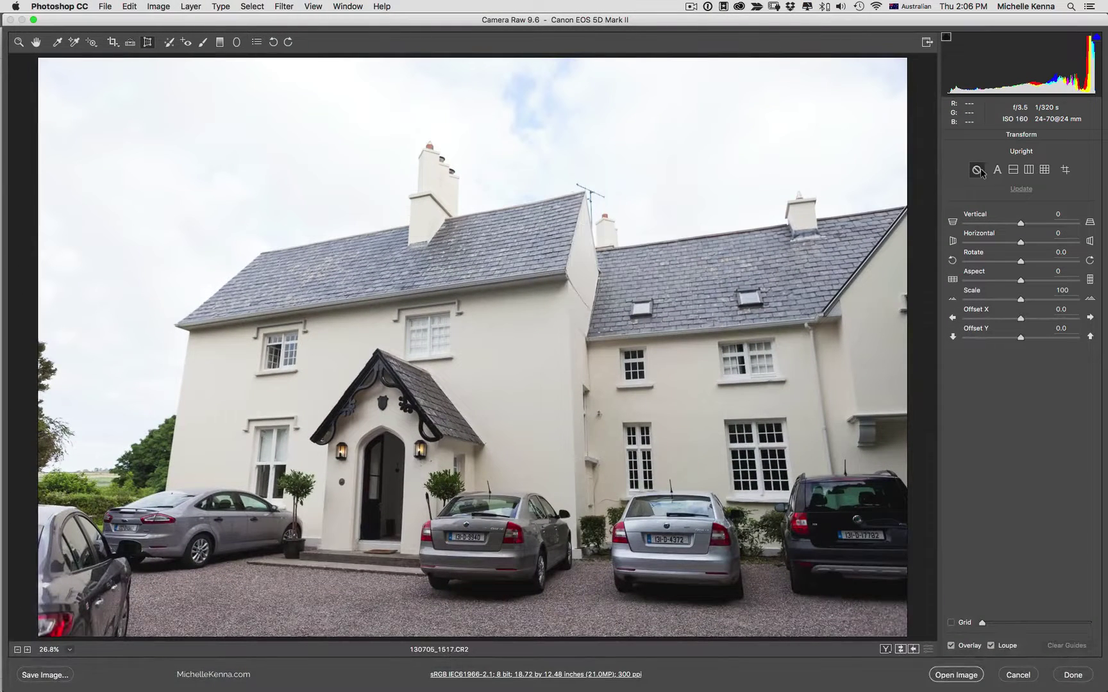
click(1012, 169)
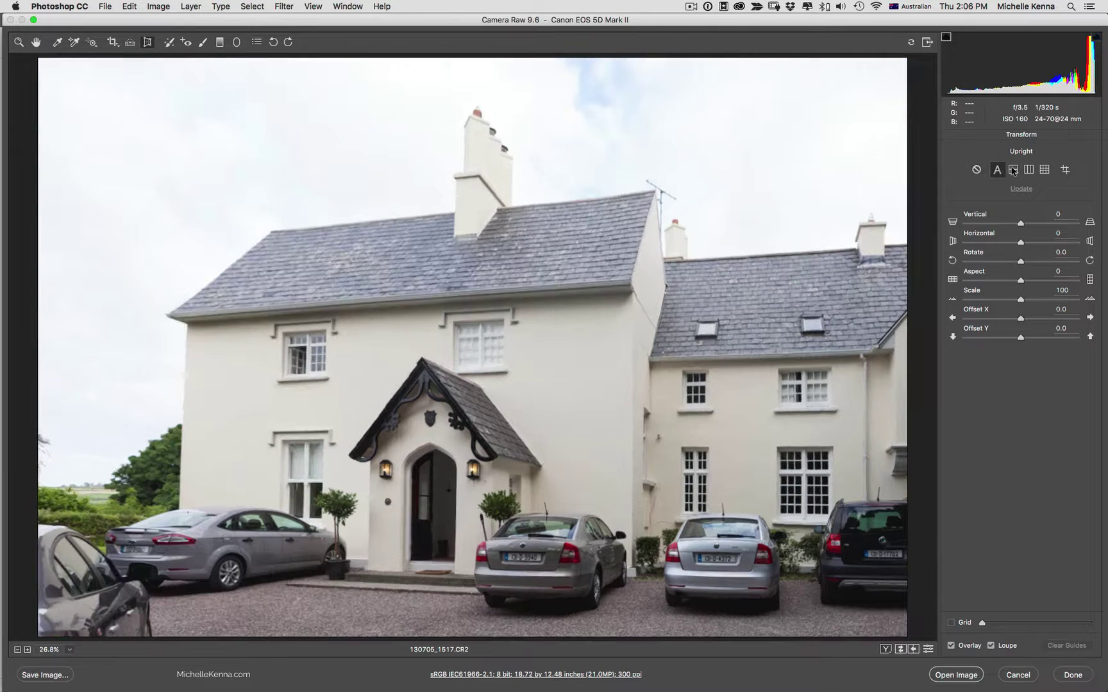
click(1028, 170)
click(976, 170)
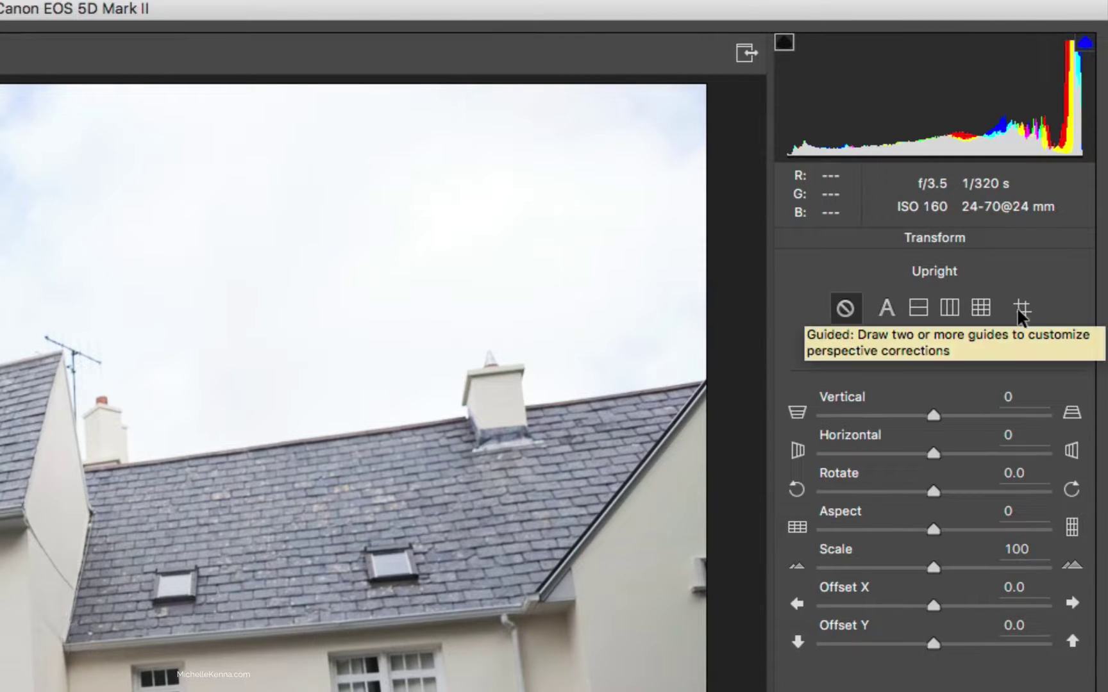
click(1021, 309)
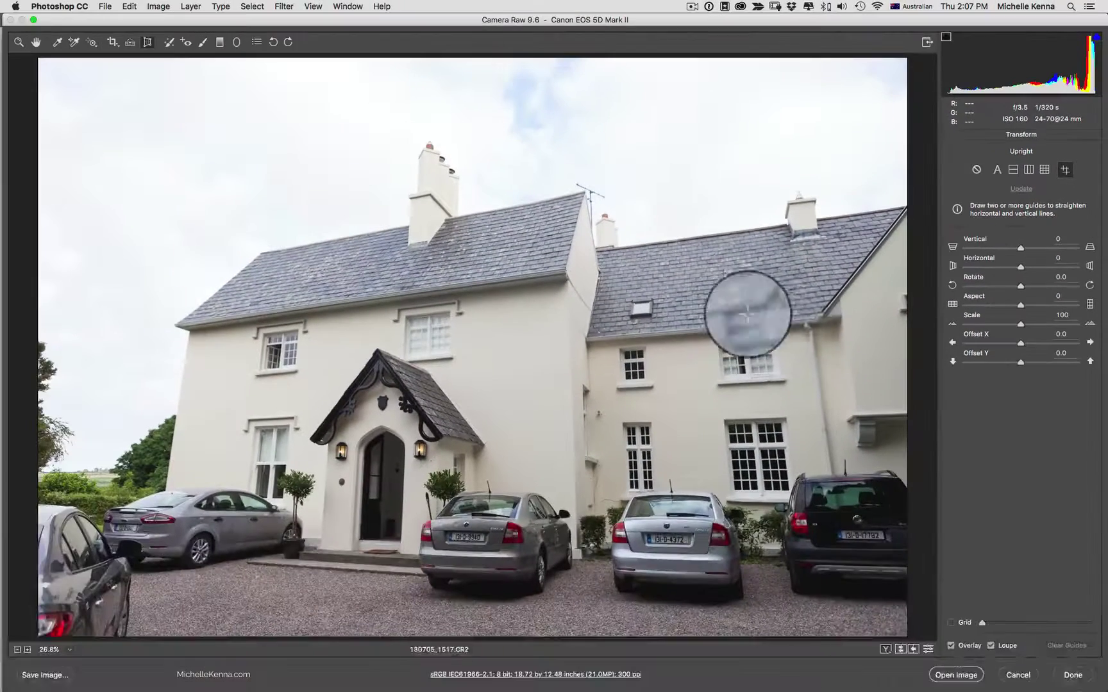
Step: Try straightening the house with one rough horizontal and one rough vertical guide, and undo both guides
drag(721, 325, 427, 332)
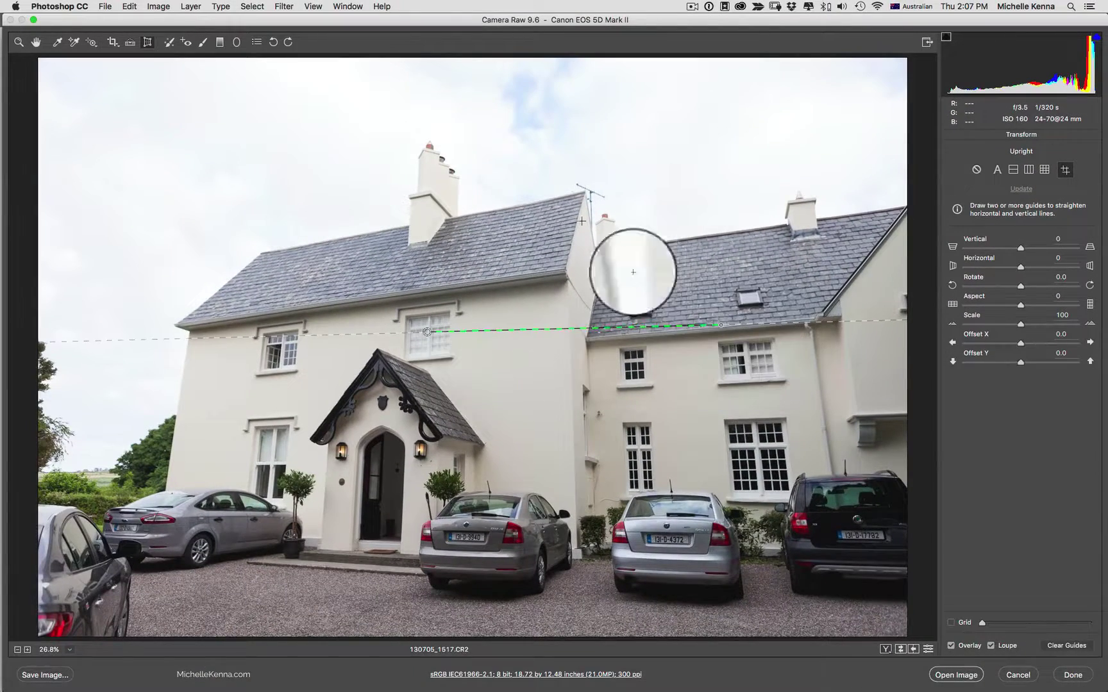
drag(582, 221, 589, 439)
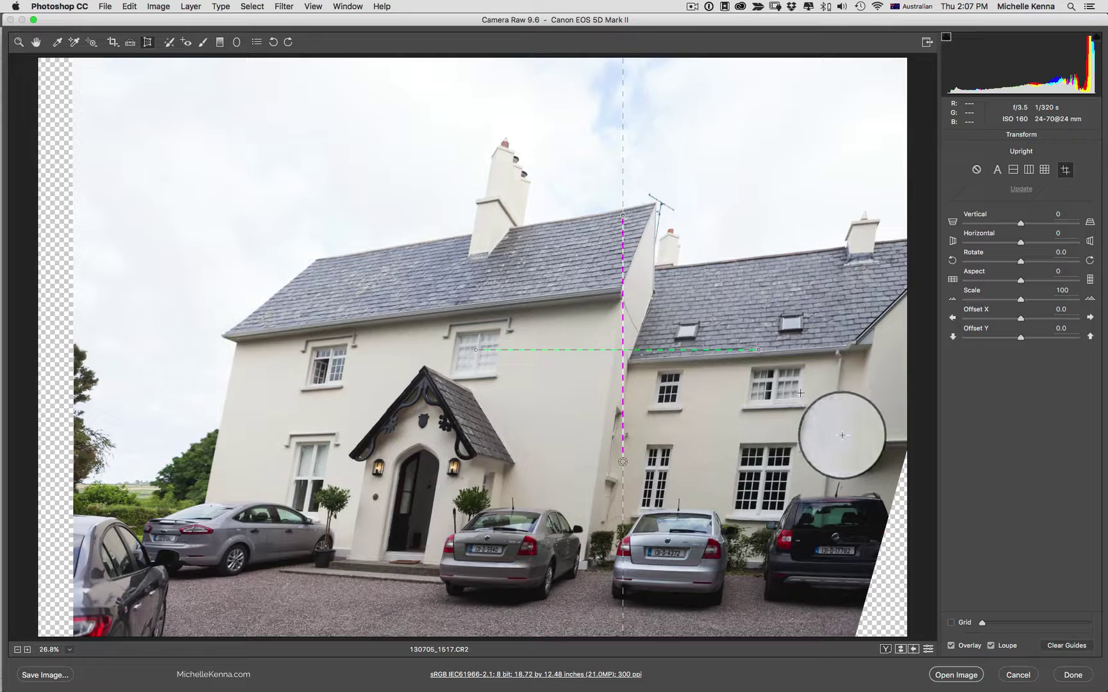
key(super+z)
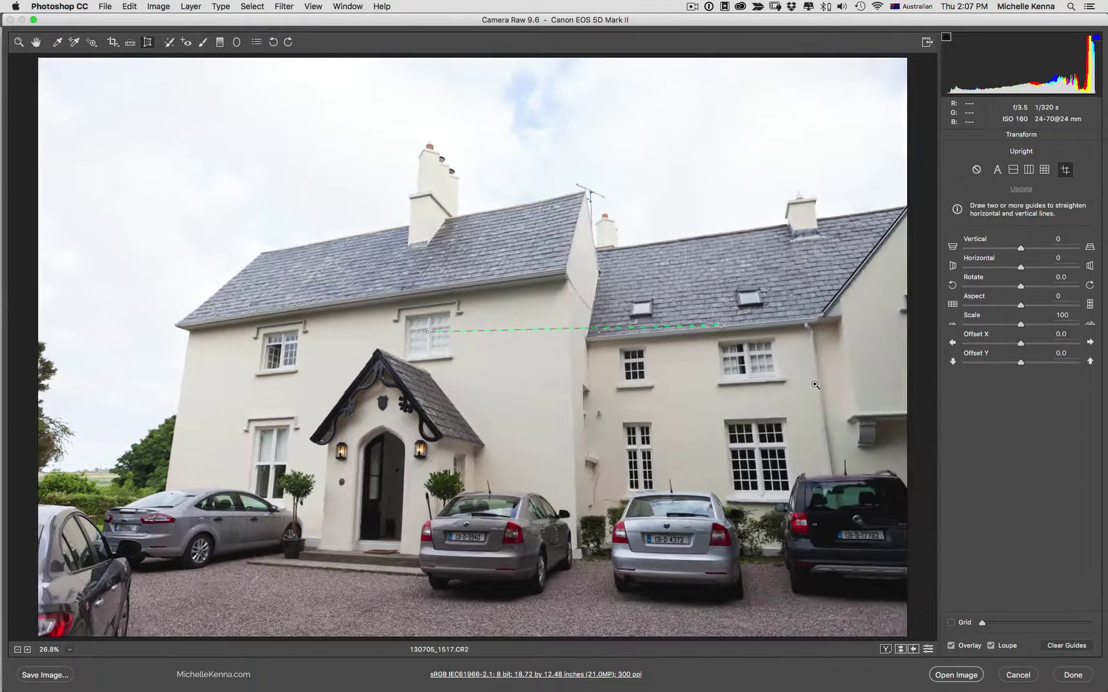
key(super+z)
key(super+z)
key(super+alt+z)
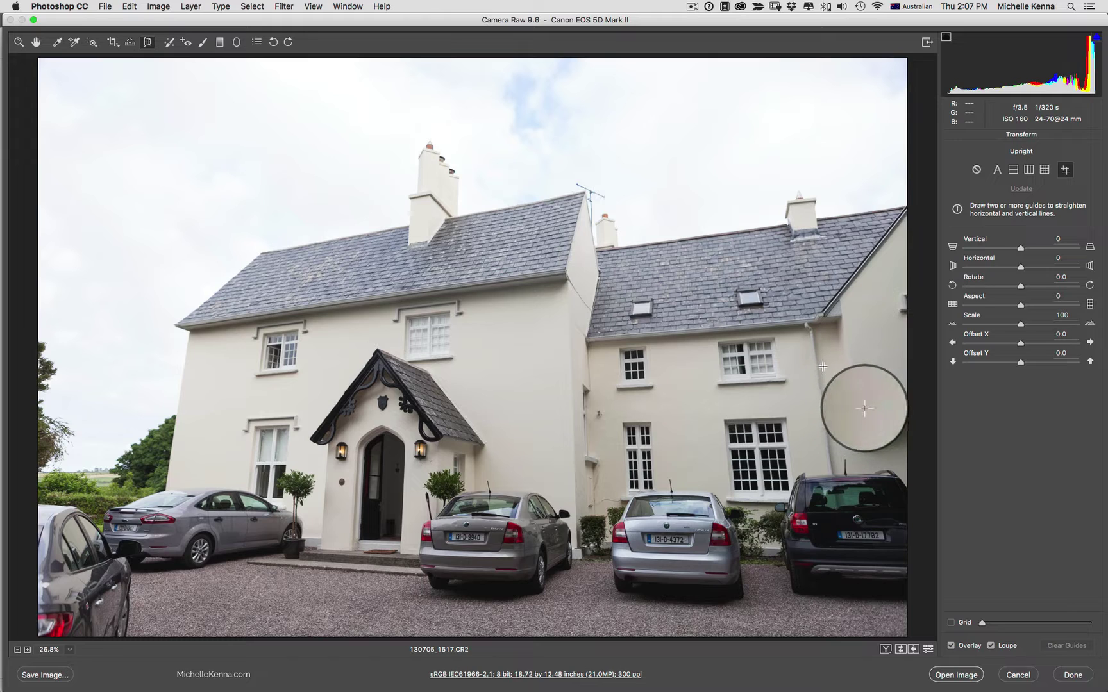
Step: Show the grid overlay on the photo, widen its spacing, and hide it again
click(951, 622)
click(1026, 623)
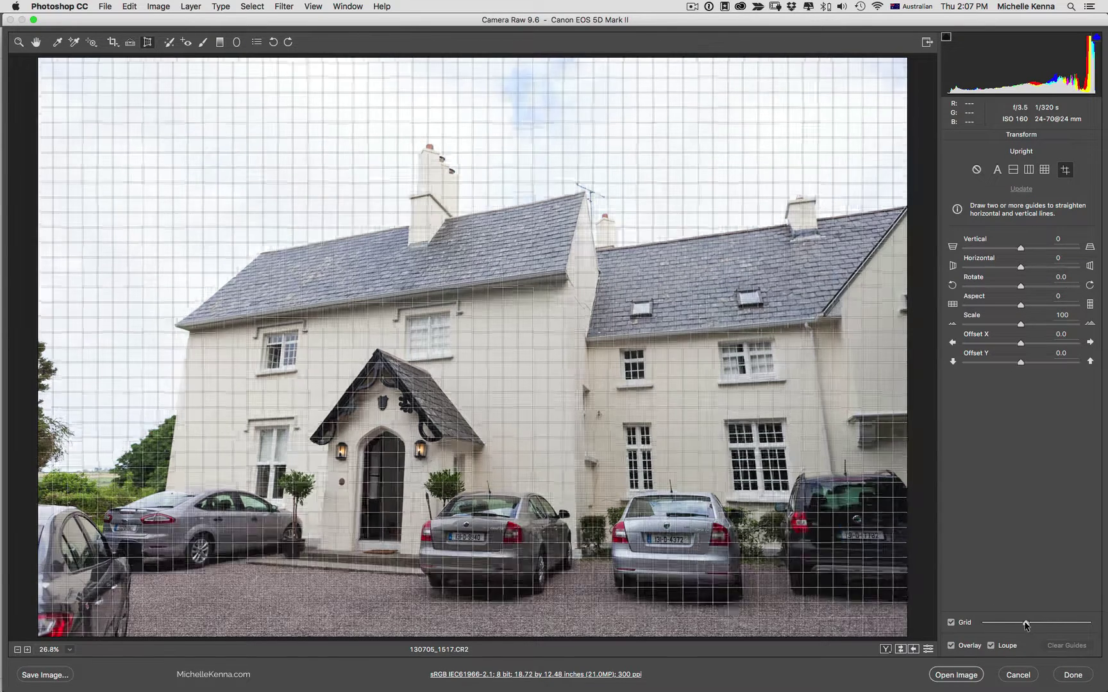
drag(1025, 625, 1039, 625)
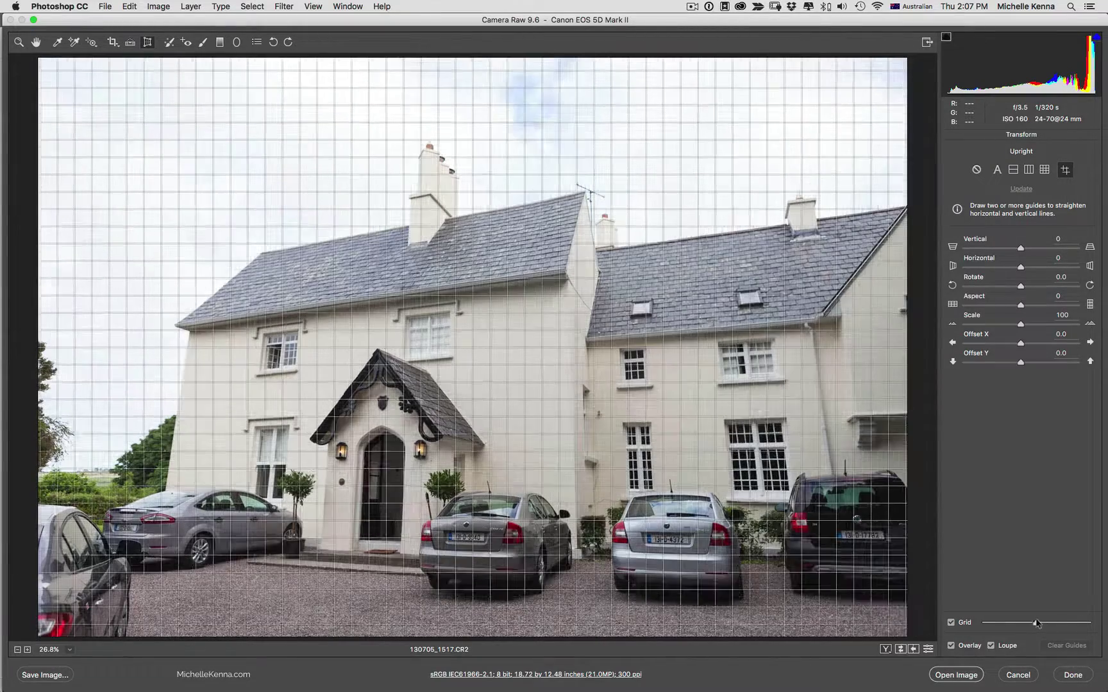
click(951, 623)
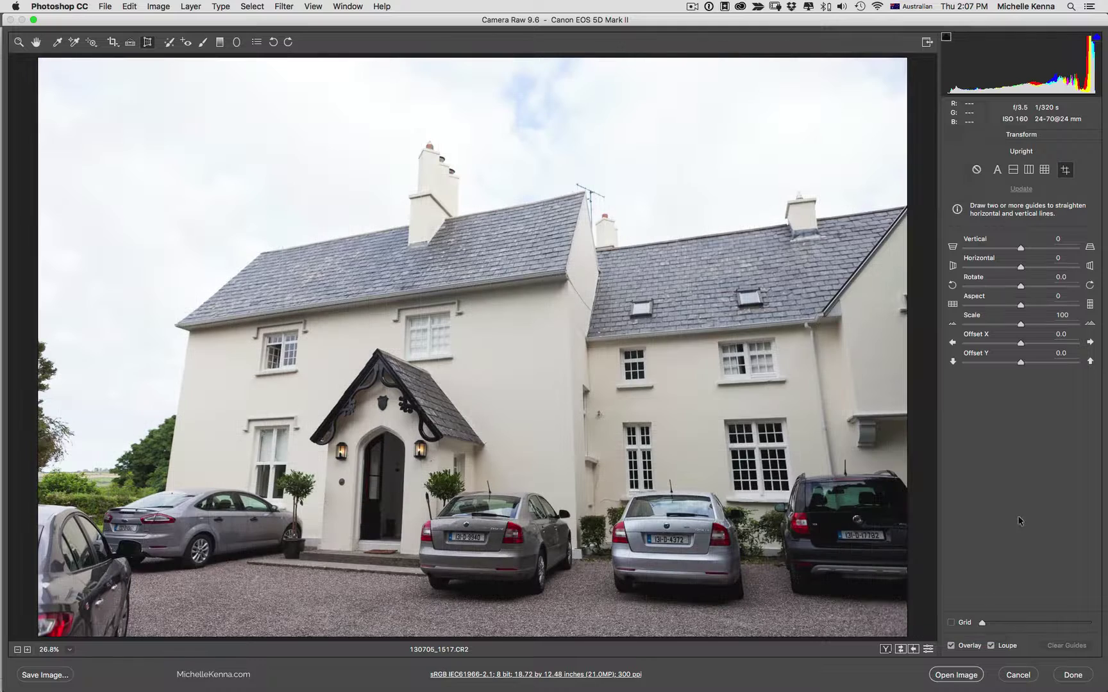
Step: With the loupe off, draw guides along the main house's right corner, roof ridge, front doorstep and left wall edge
click(991, 646)
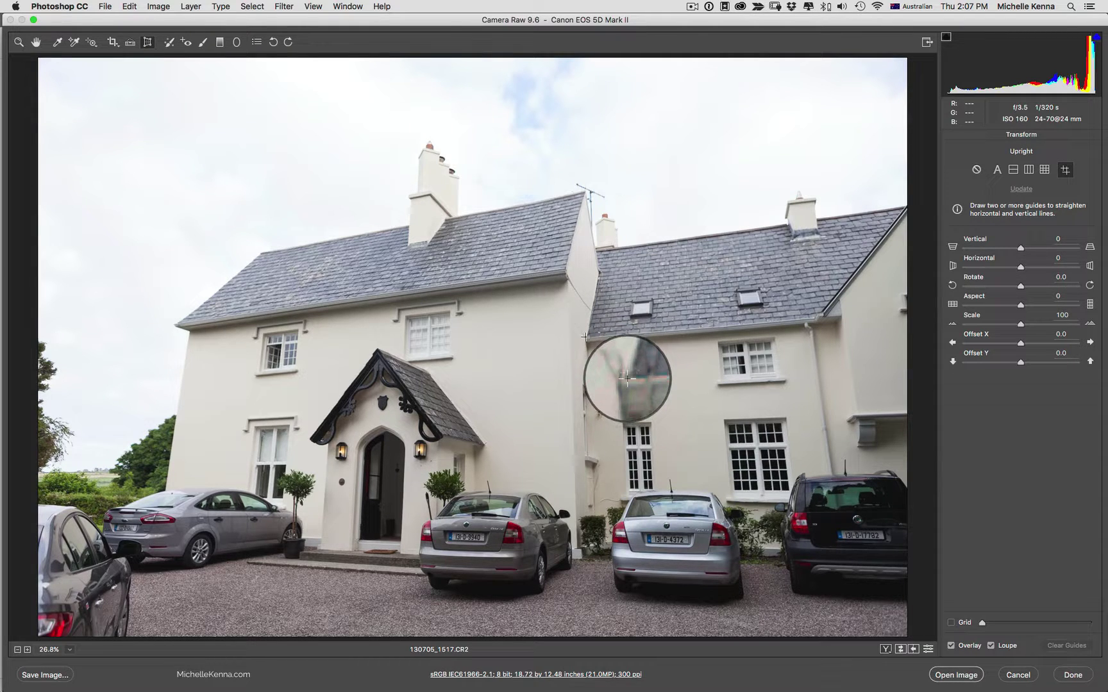
click(990, 646)
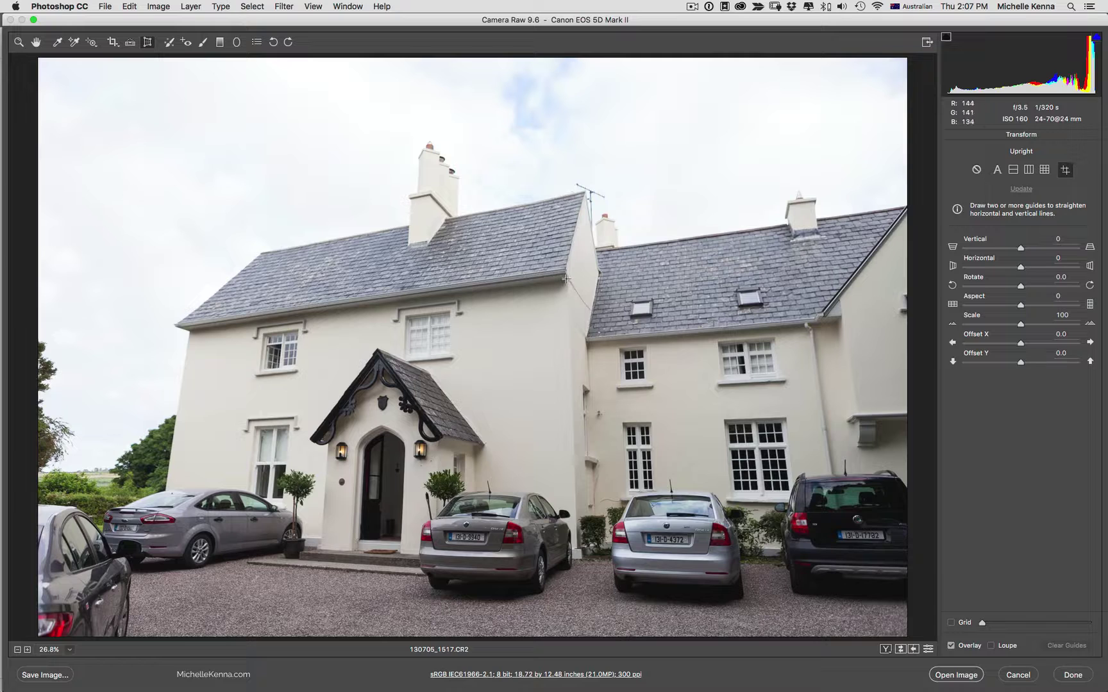
drag(568, 280, 576, 546)
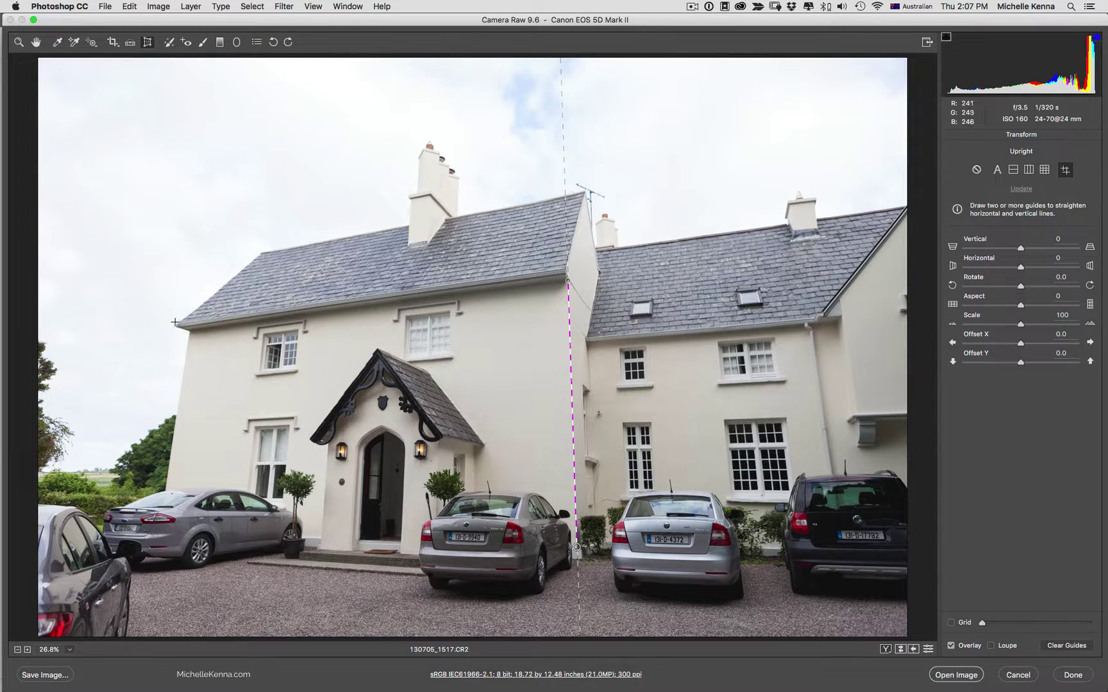
drag(583, 191, 260, 251)
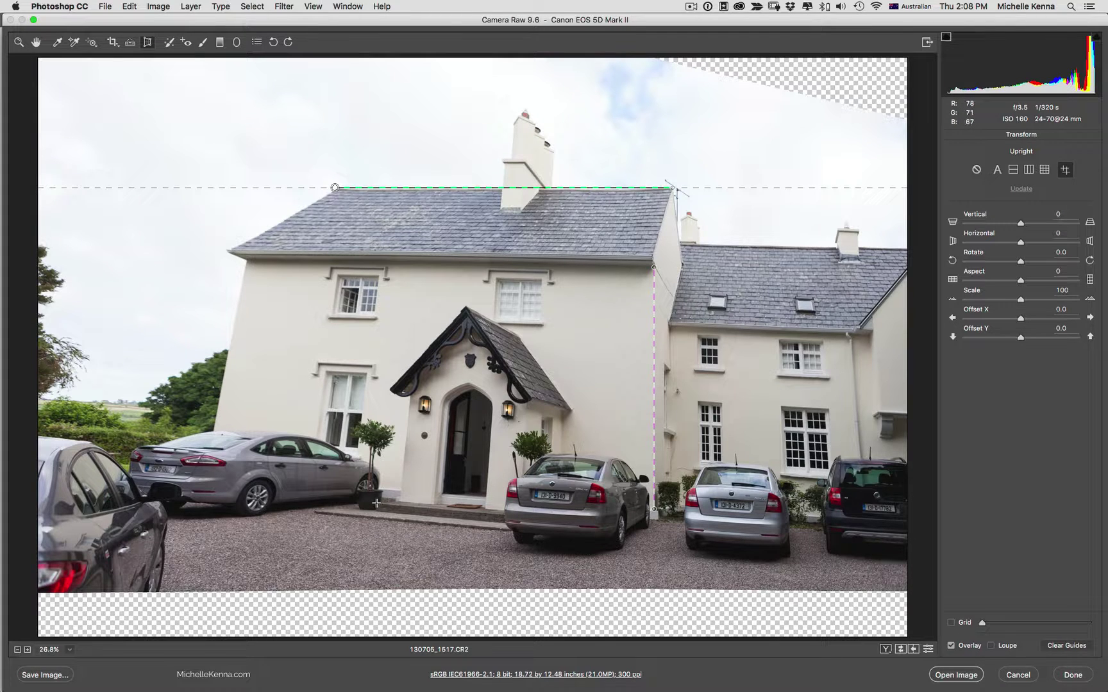
drag(376, 504, 506, 515)
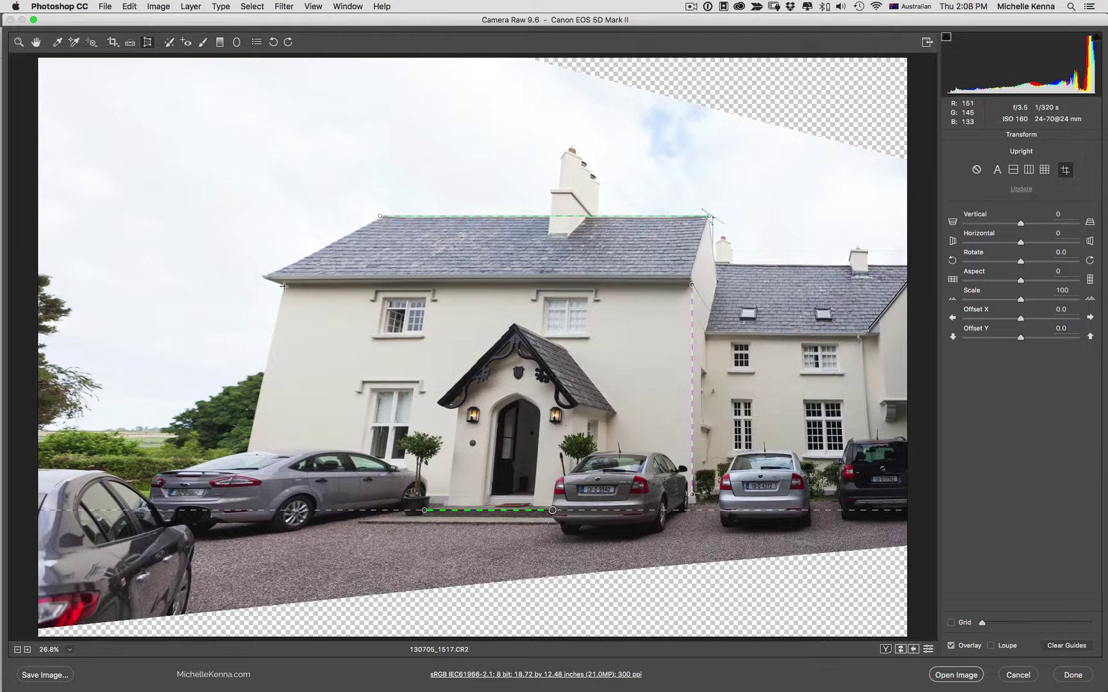
drag(284, 285, 247, 450)
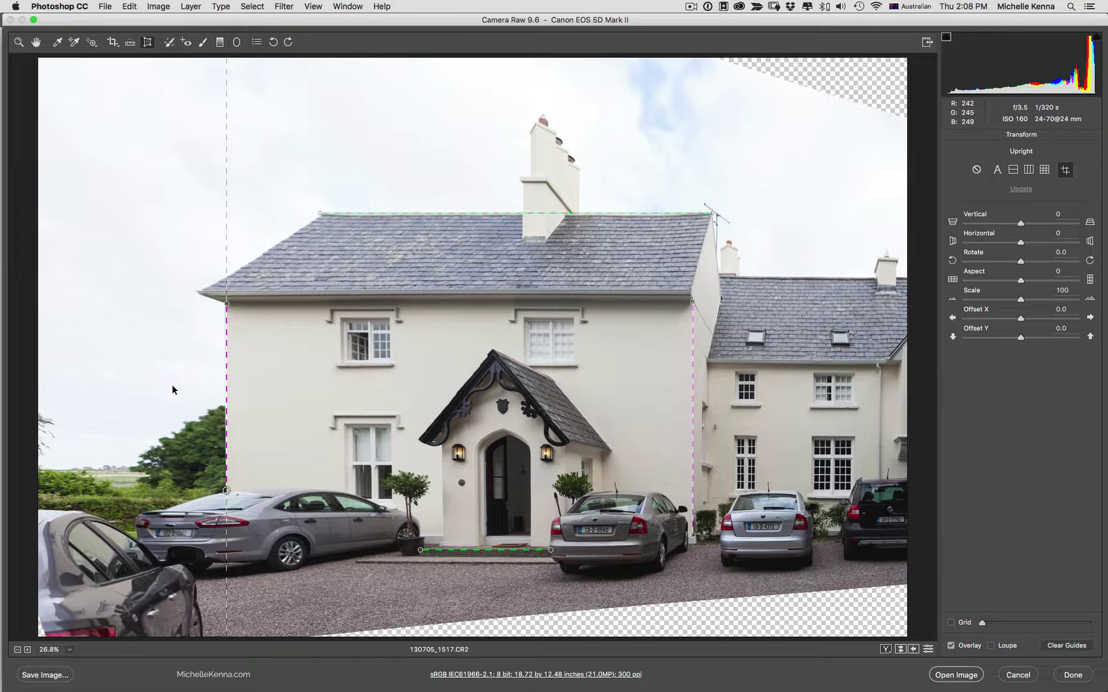
Step: Show the grid for reference and set the transform's Aspect to +8
click(965, 625)
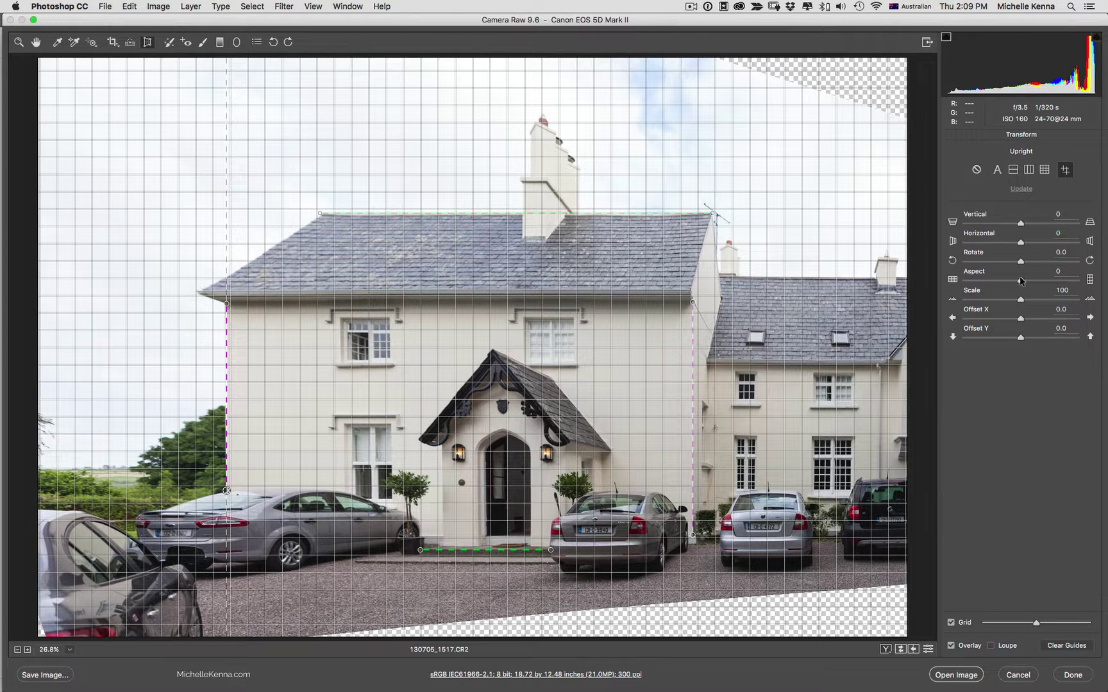
mouse_move(1020, 280)
mouse_down()
mouse_move(1046, 283)
mouse_move(1034, 289)
mouse_up()
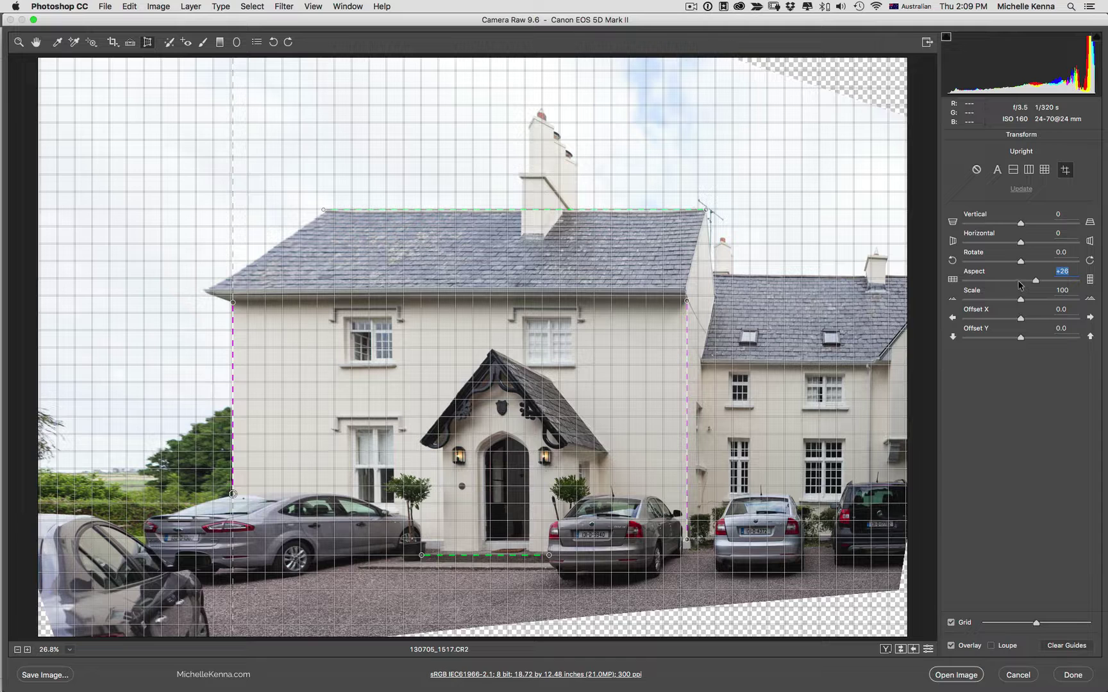
click(1020, 285)
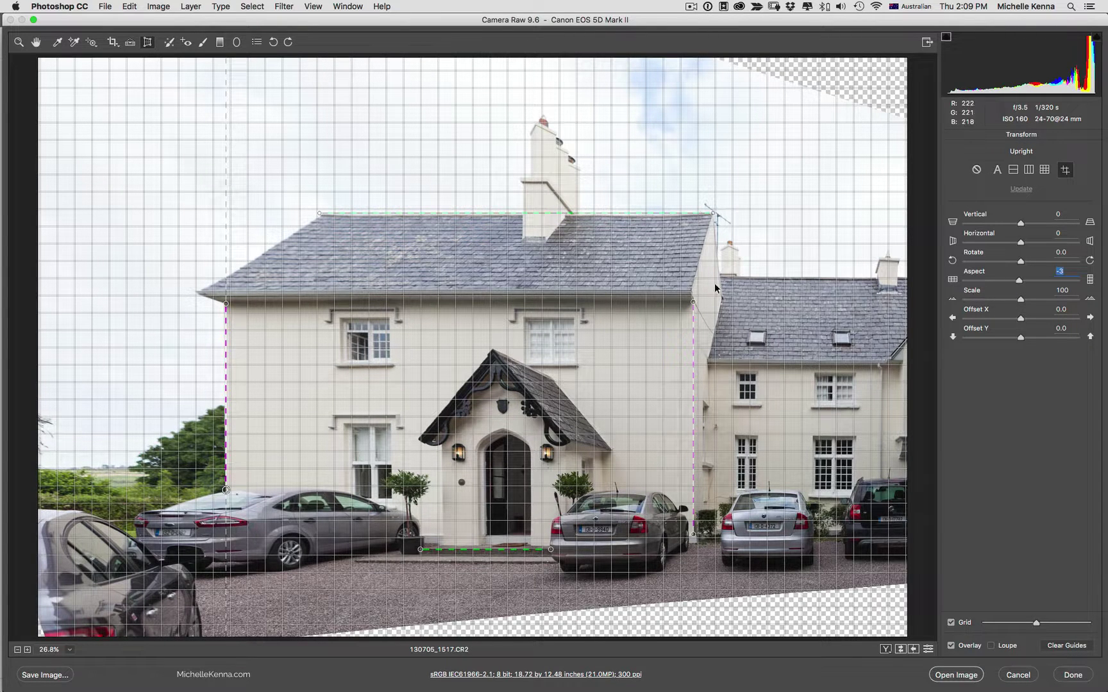
click(1025, 282)
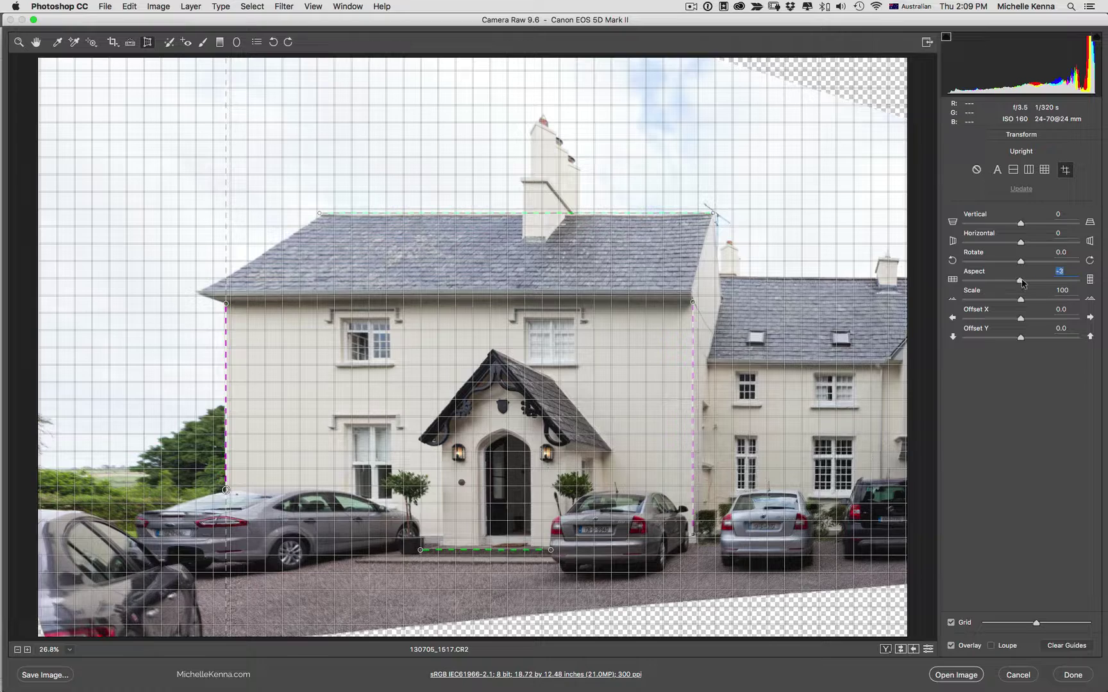
drag(1025, 282, 1027, 282)
key(Down)
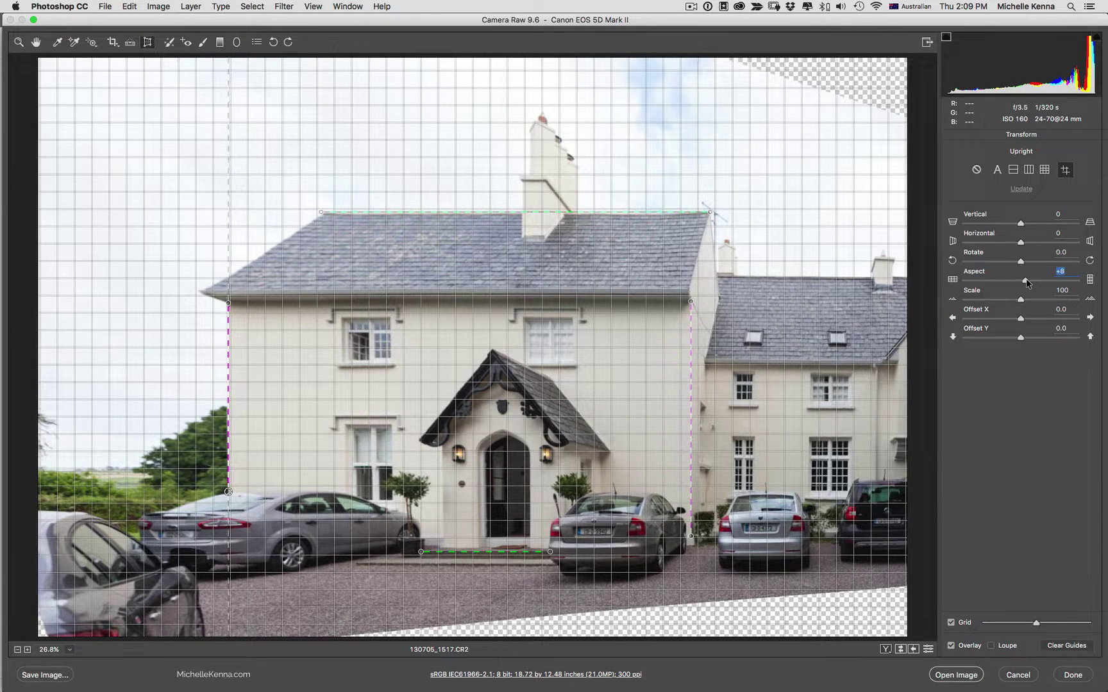
mouse_move(1026, 282)
mouse_down()
mouse_move(1016, 284)
mouse_move(1026, 286)
mouse_up()
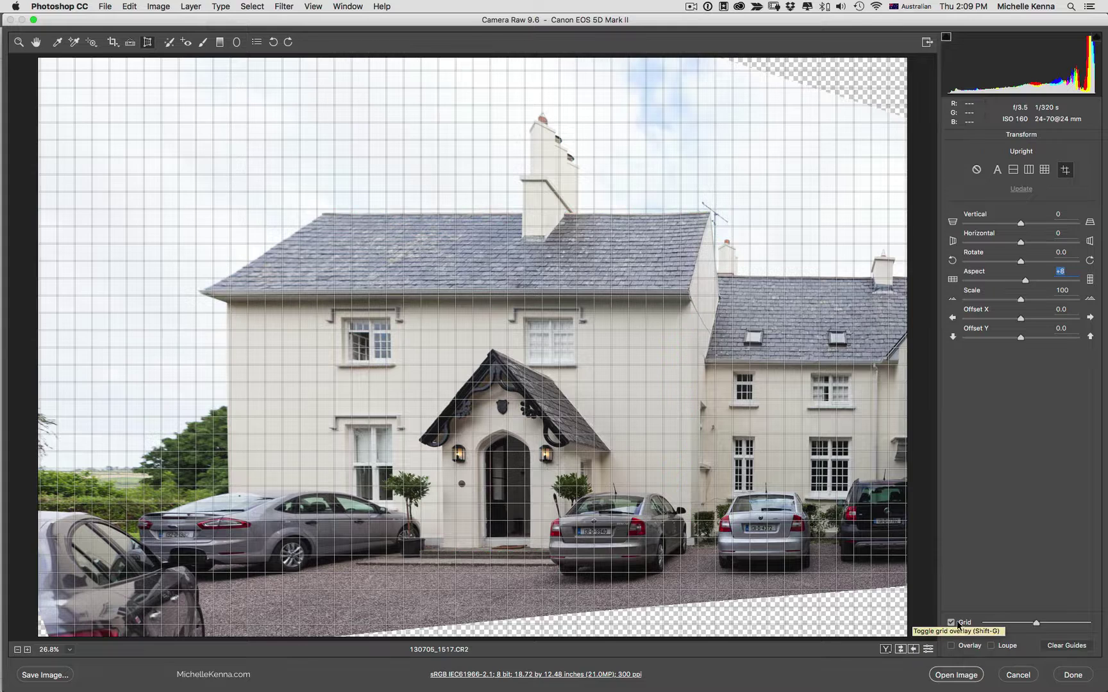
Step: Hide the grid and turn on the loupe, keeping the guide overlay shown
click(966, 647)
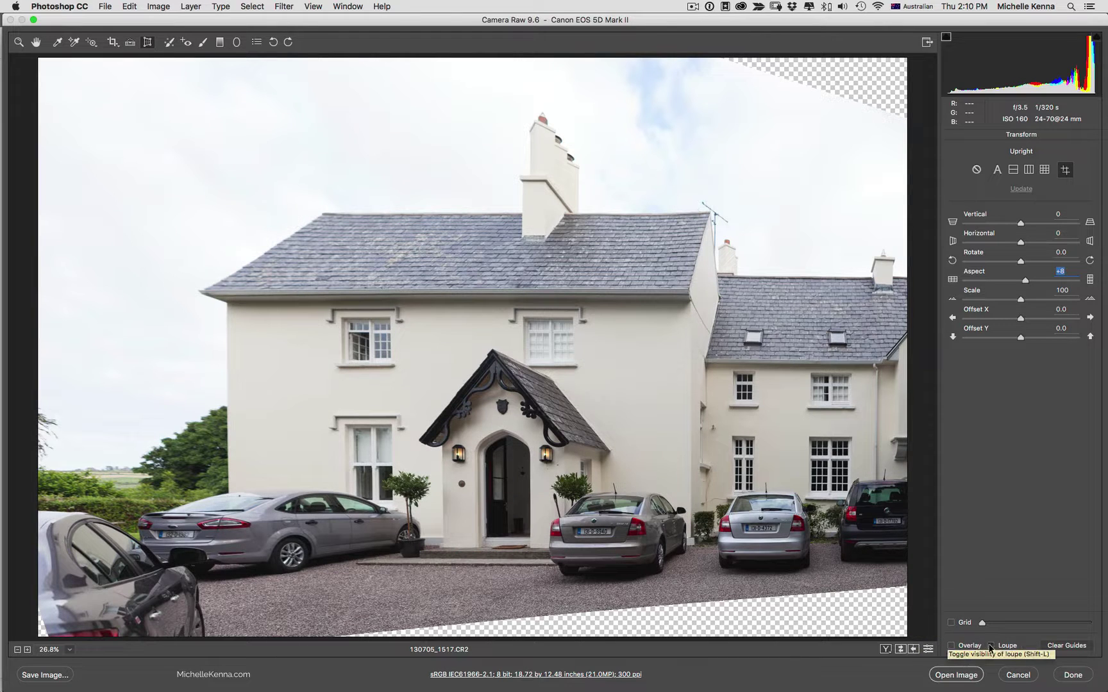
click(991, 647)
click(950, 645)
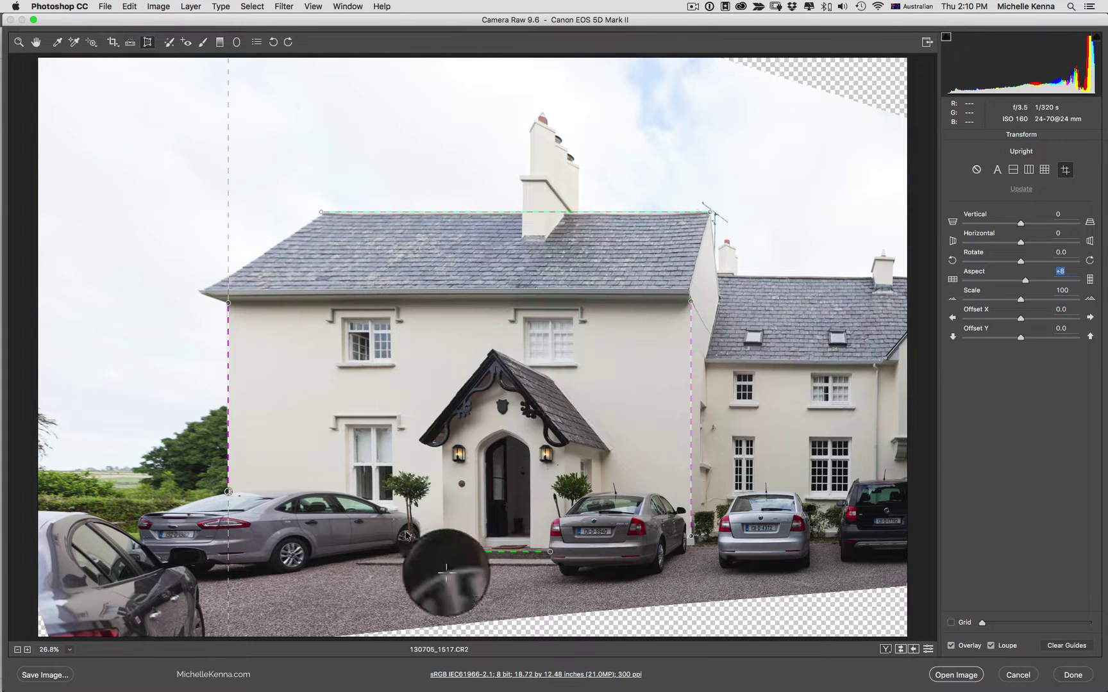
Step: Fine-tune the ends of the doorstep guide and the vertical guide on the main house's right corner using the loupe
click(421, 552)
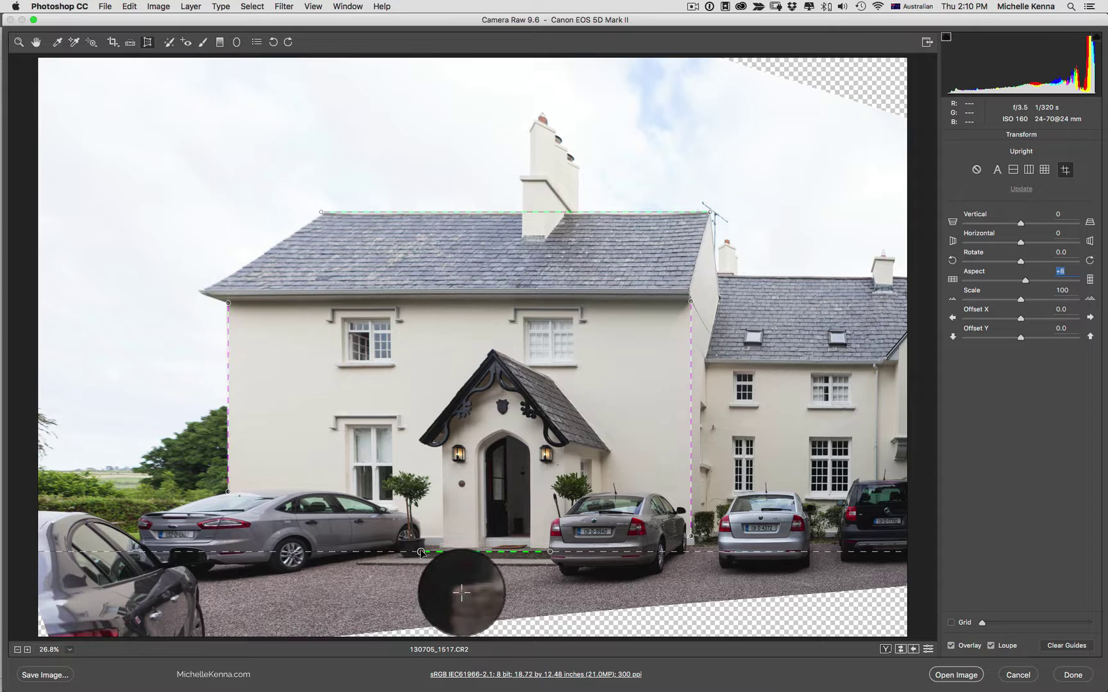
drag(420, 552, 420, 552)
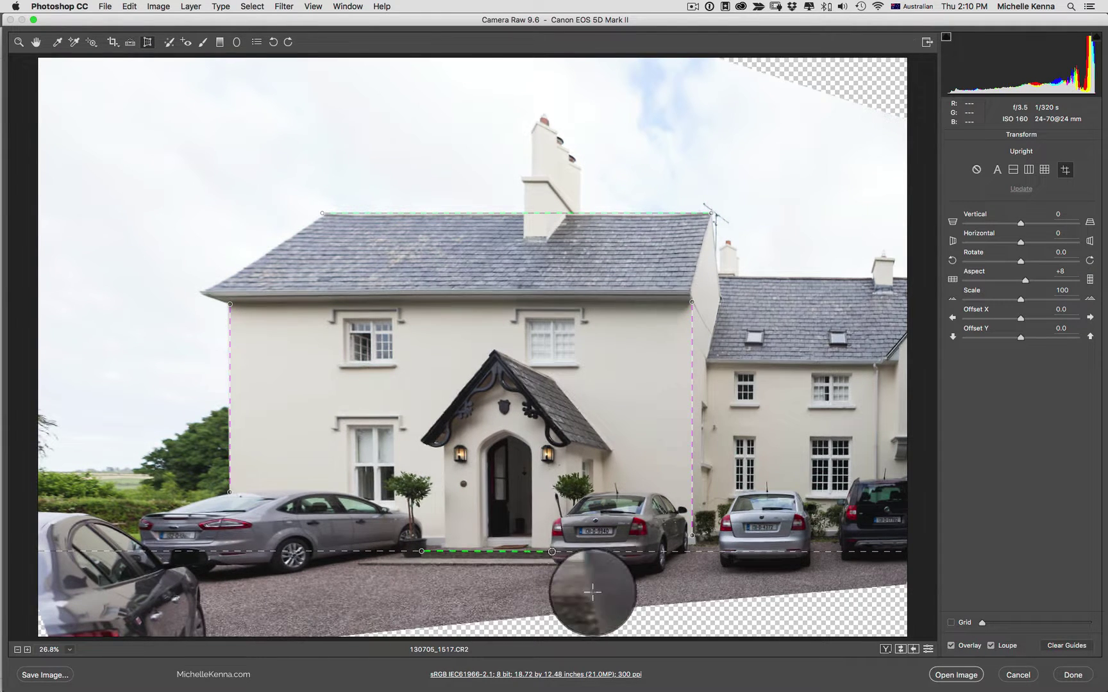
drag(551, 551, 553, 553)
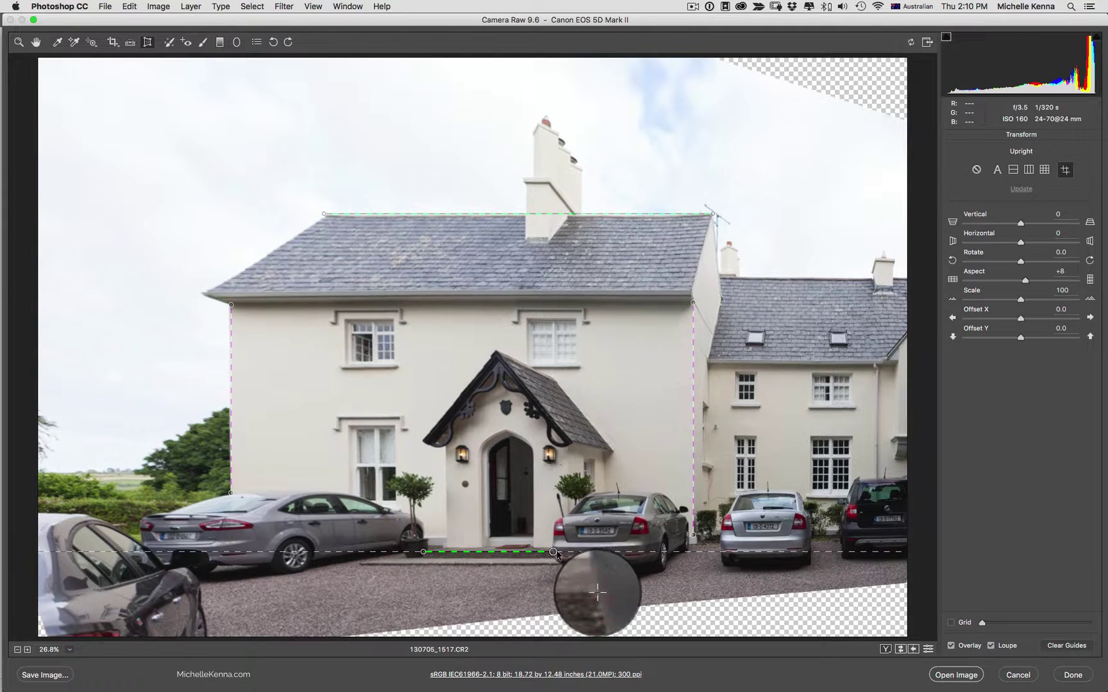
click(693, 536)
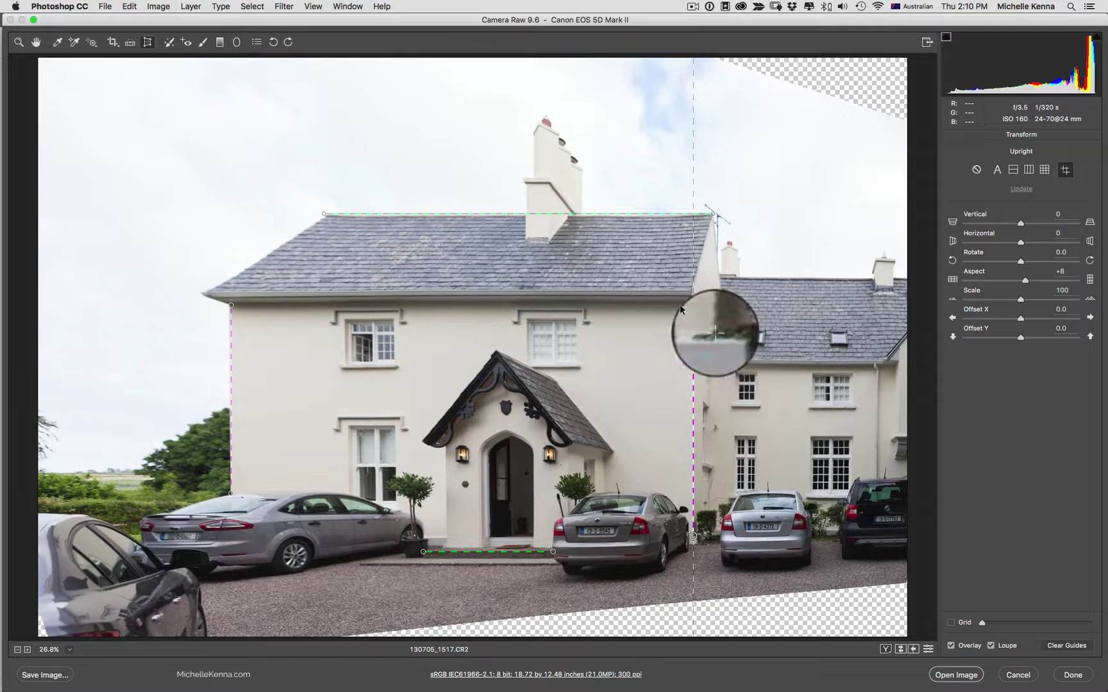
drag(694, 303, 694, 301)
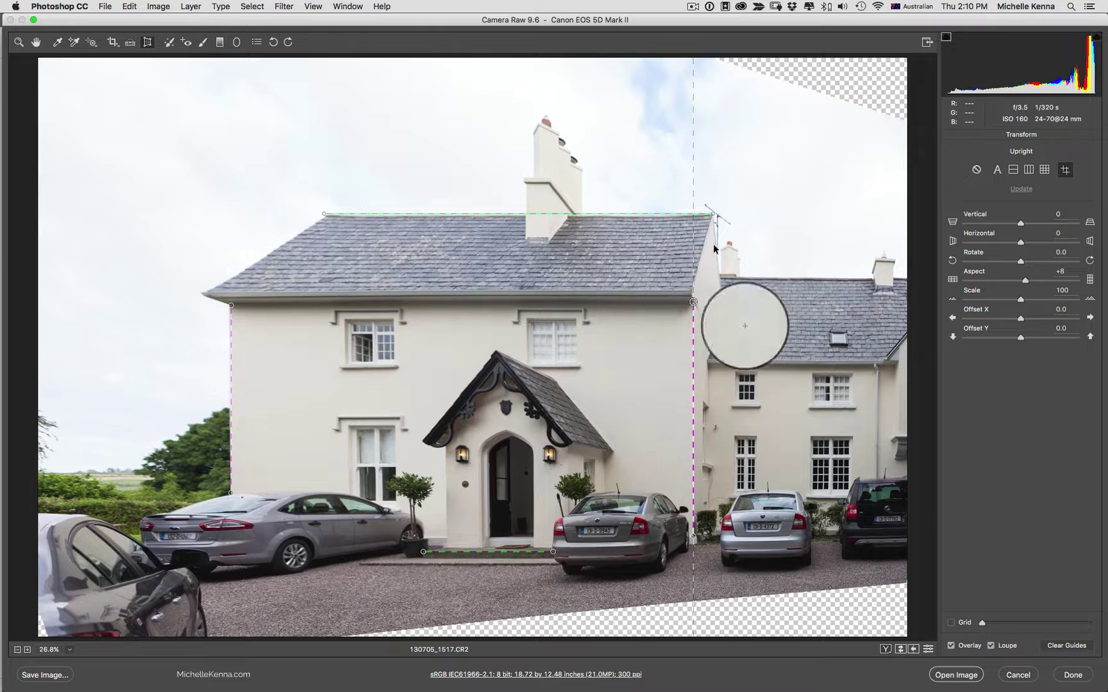
Step: Fine-tune the ends of the roof ridge guide and the vertical guide on the house's left wall edge
drag(713, 213, 713, 213)
drag(324, 213, 326, 215)
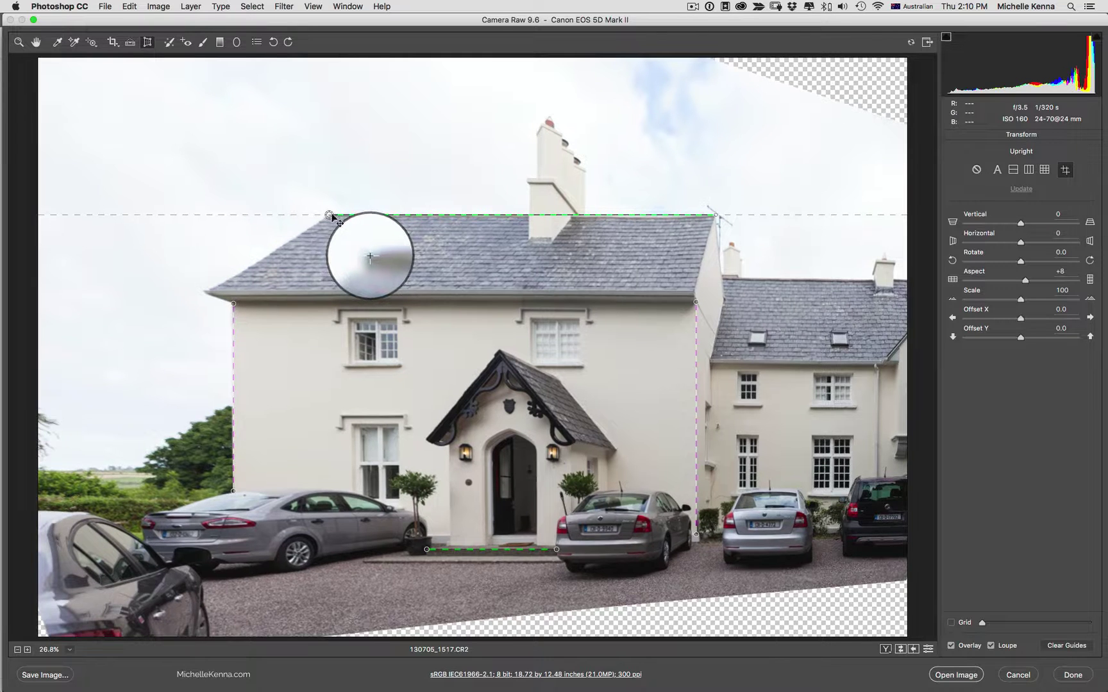
drag(233, 303, 234, 302)
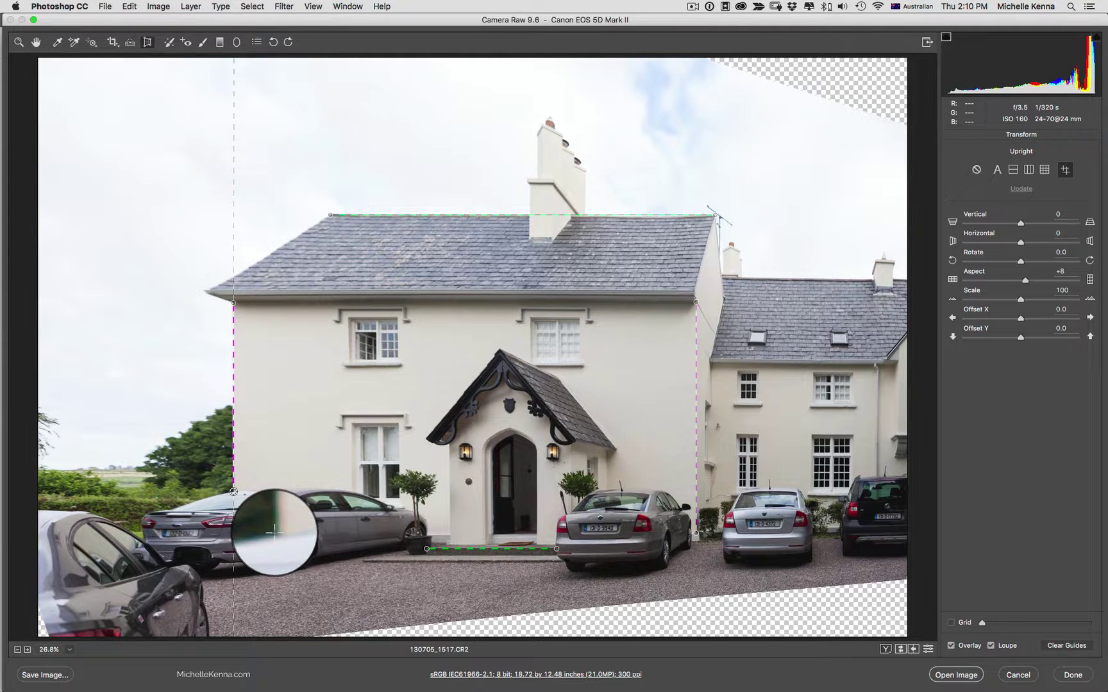
drag(233, 492, 233, 493)
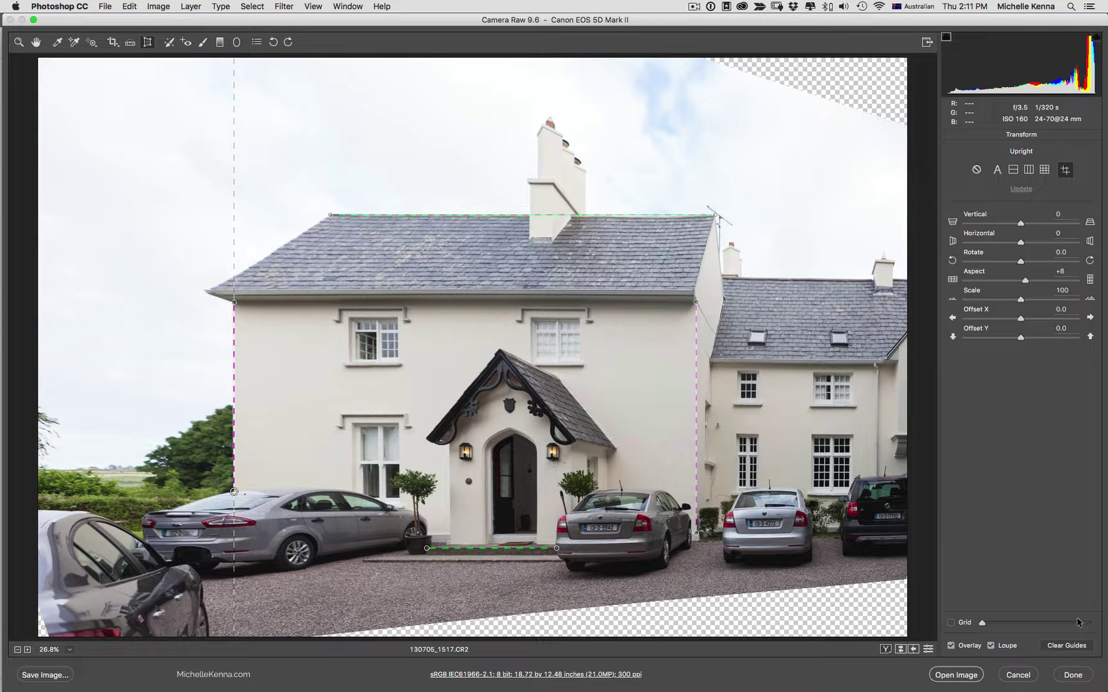
Step: Show the original and the straightened photo side by side in a before/after view
click(886, 649)
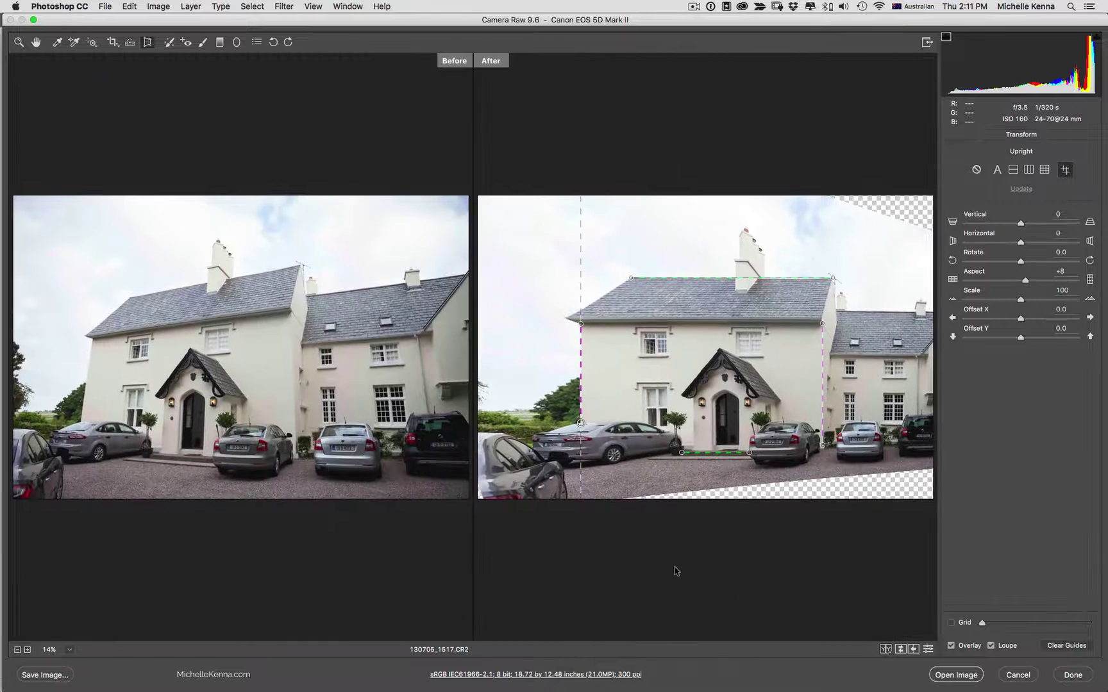